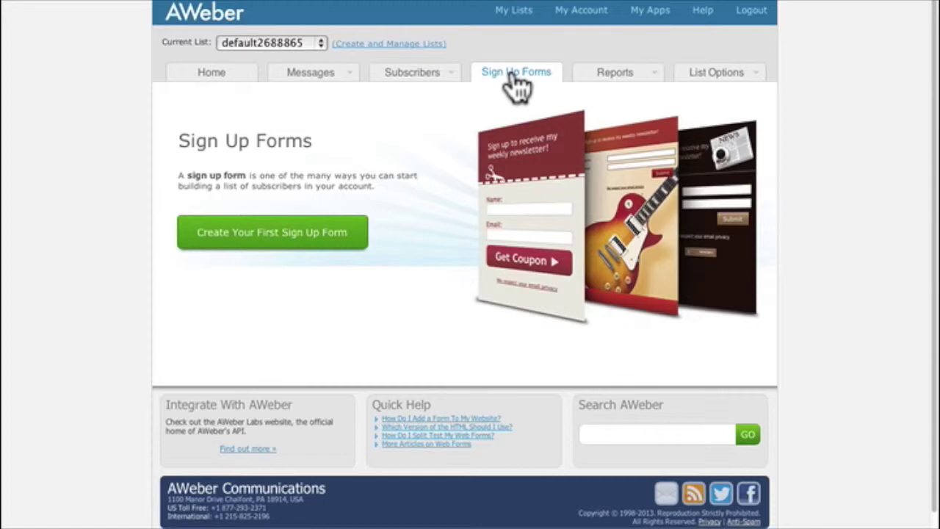
Step: Create the first sign up form and set the in-line form's width to 300 px
click(293, 237)
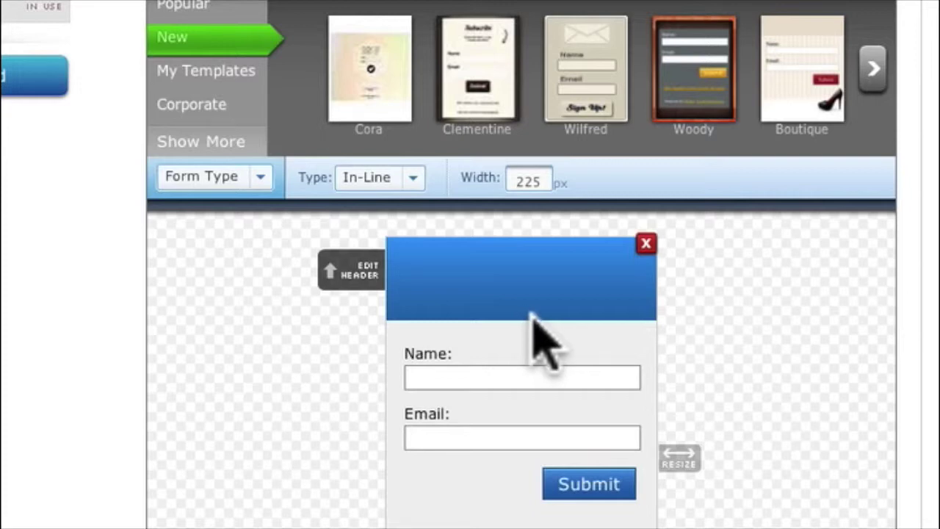
click(544, 183)
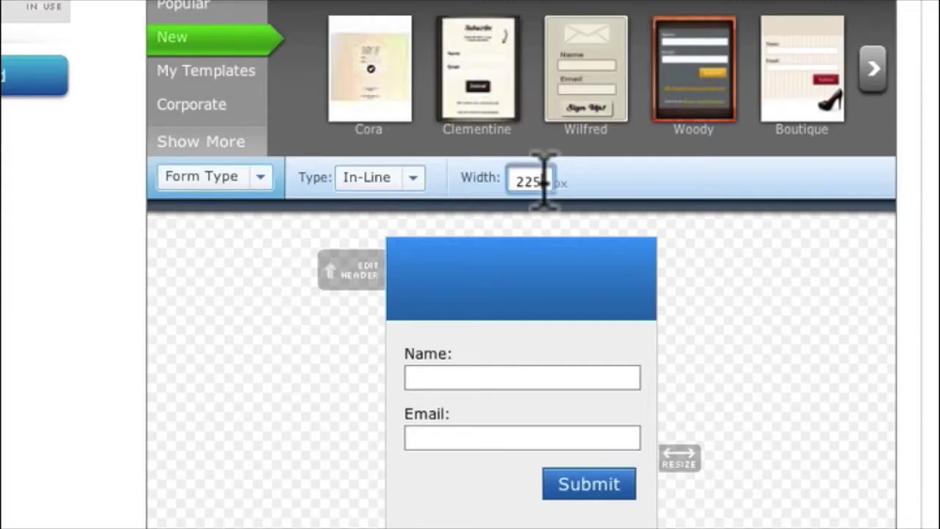
key(BackSpace)
key(BackSpace)
key(BackSpace)
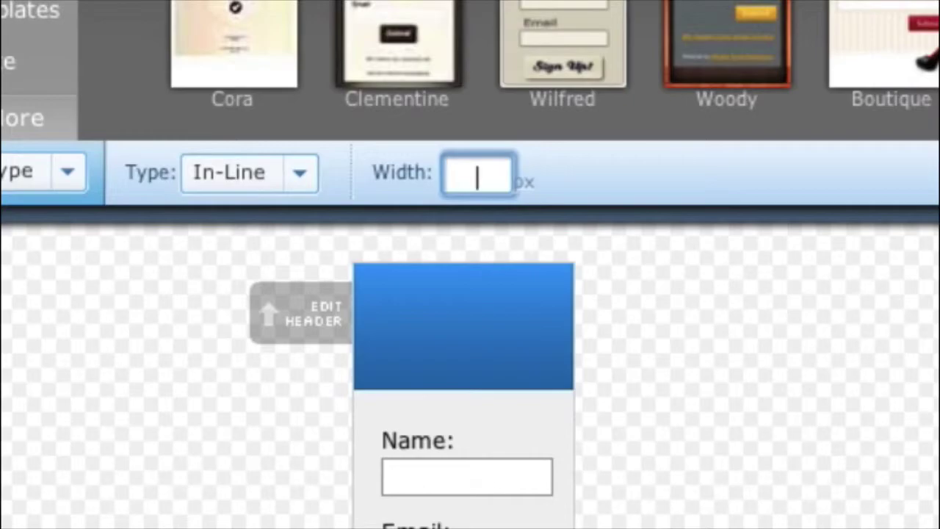
text(300)
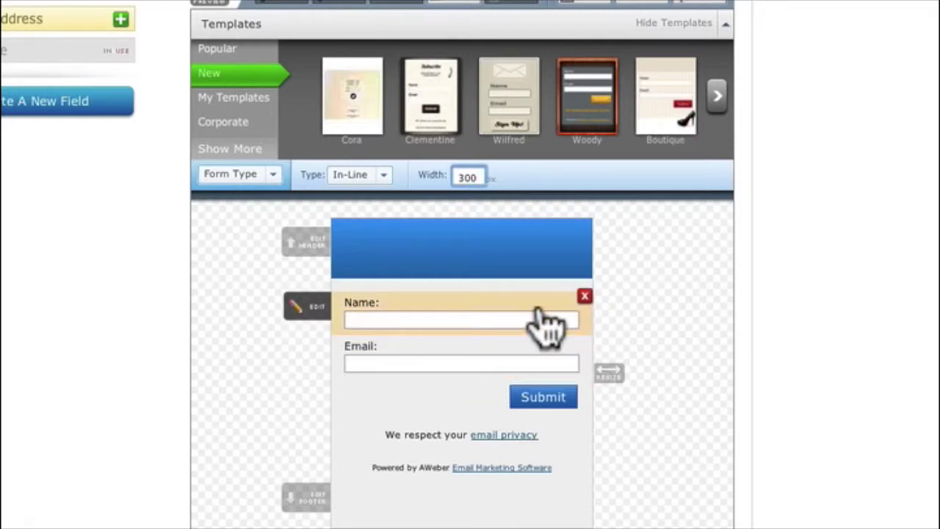
Step: Set the form body's left and right padding to 0 in its advanced settings
click(273, 177)
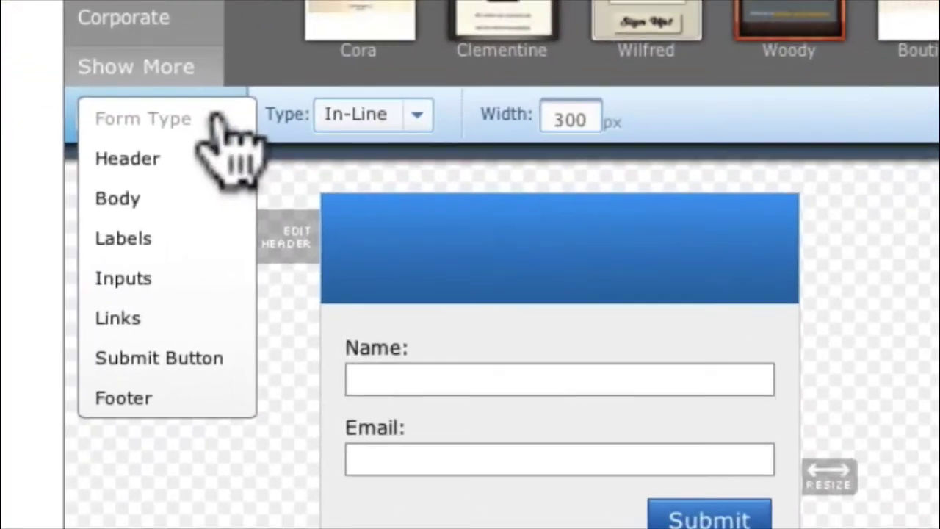
click(221, 219)
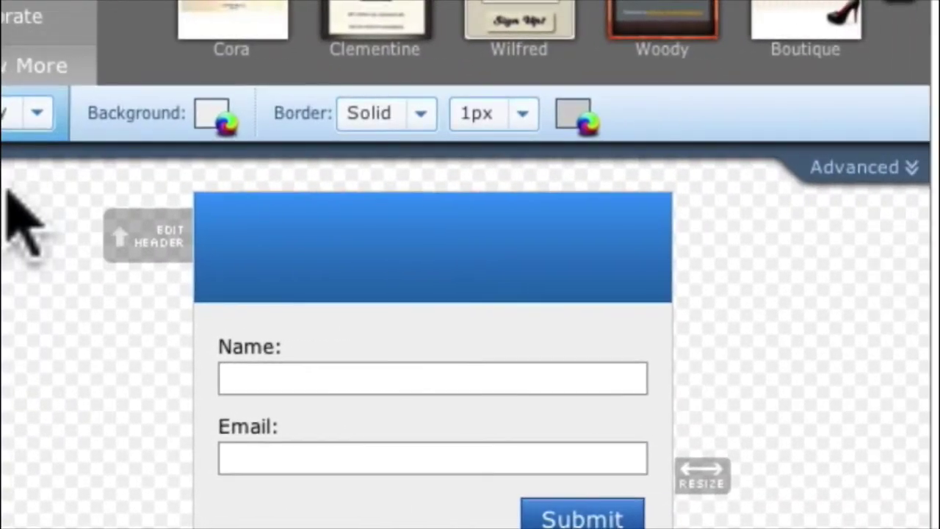
click(833, 168)
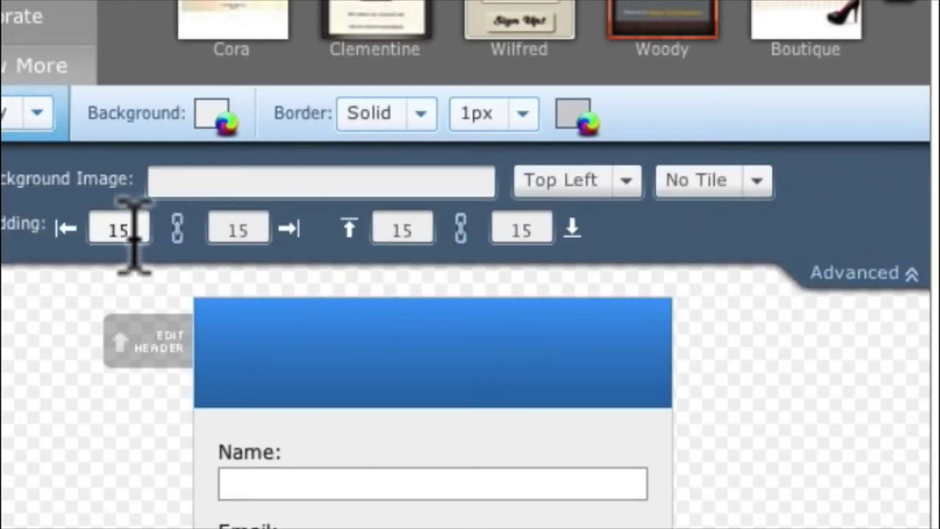
drag(134, 237, 96, 236)
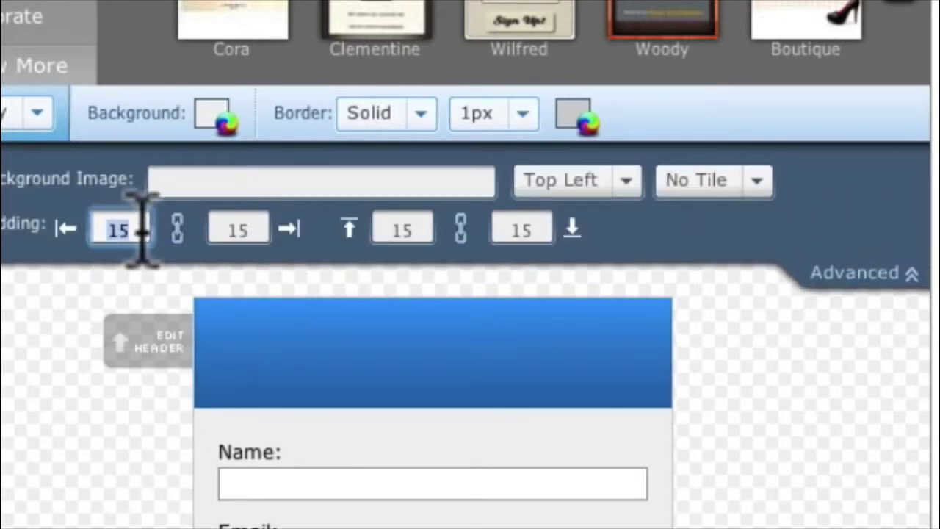
text(150)
key(BackSpace)
key(BackSpace)
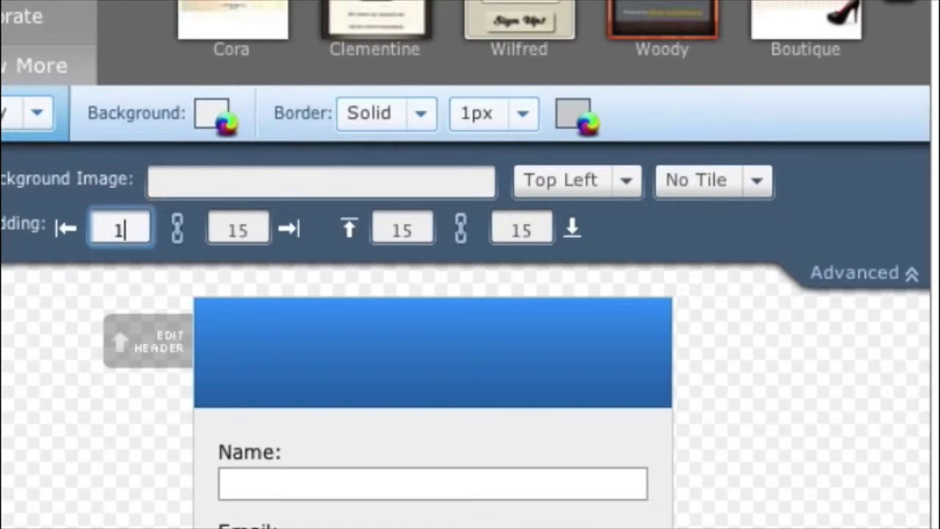
key(BackSpace)
text(0)
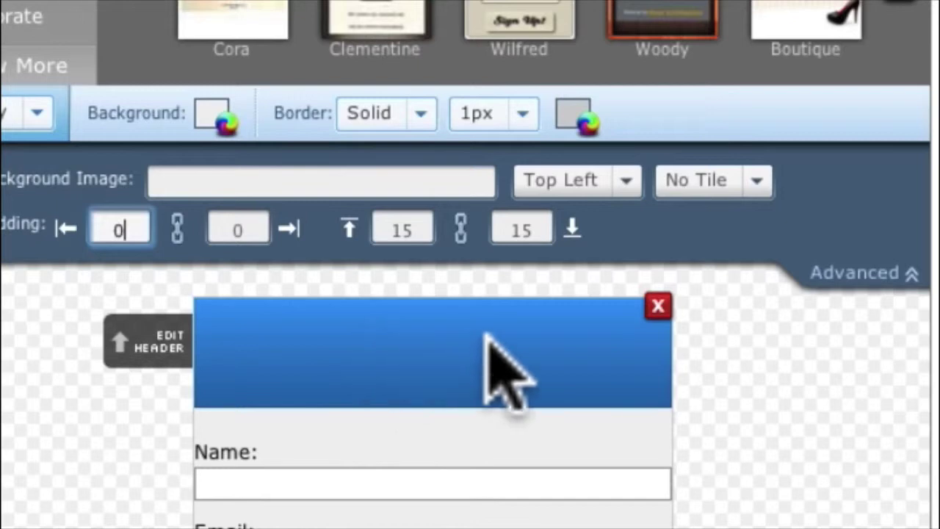
scroll(506, 375, down, 1)
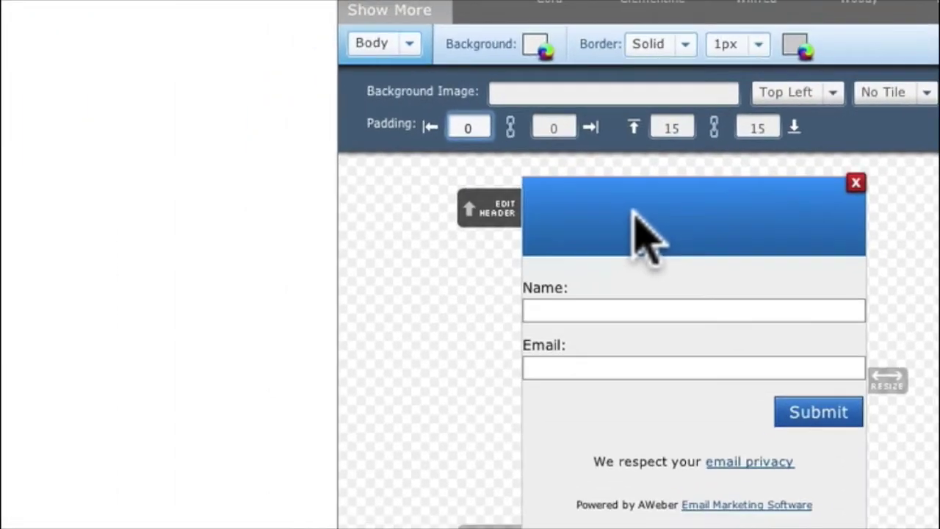
Step: Turn off the header's background gradient and set the header background to no color
click(345, 257)
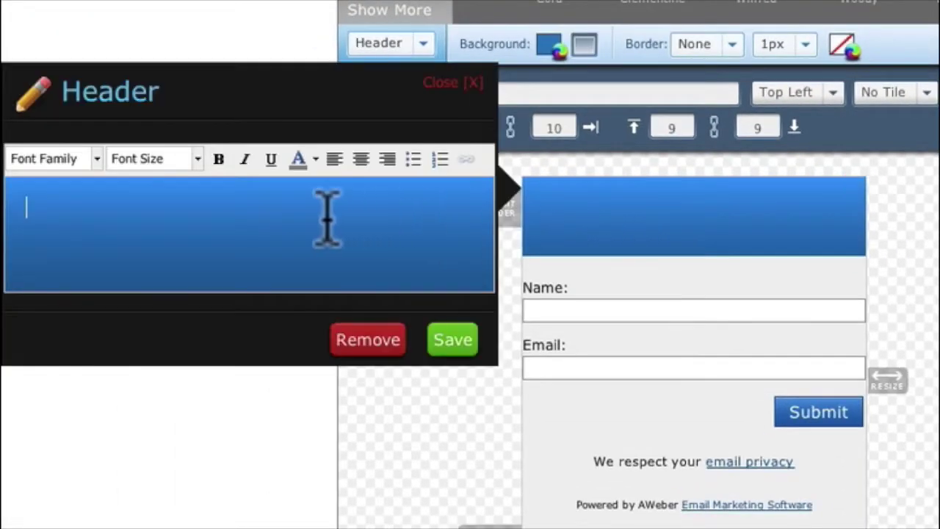
click(153, 218)
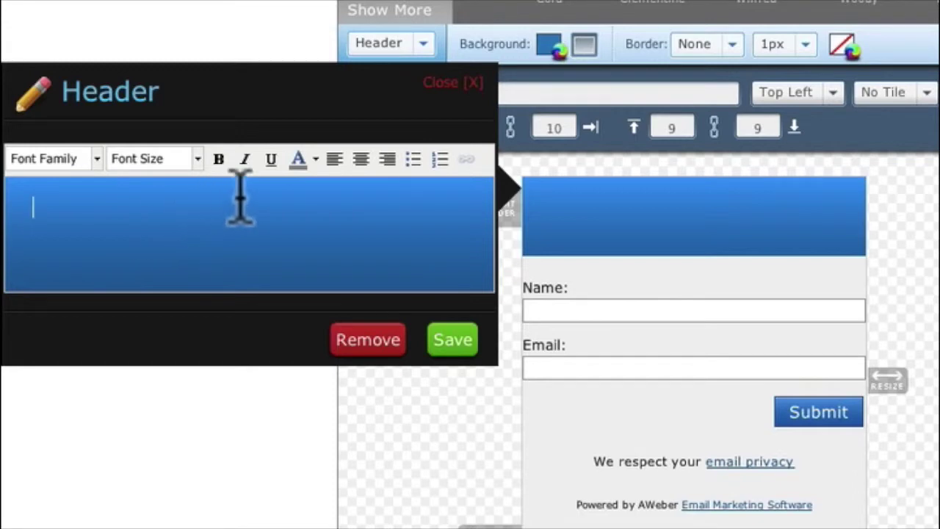
click(465, 94)
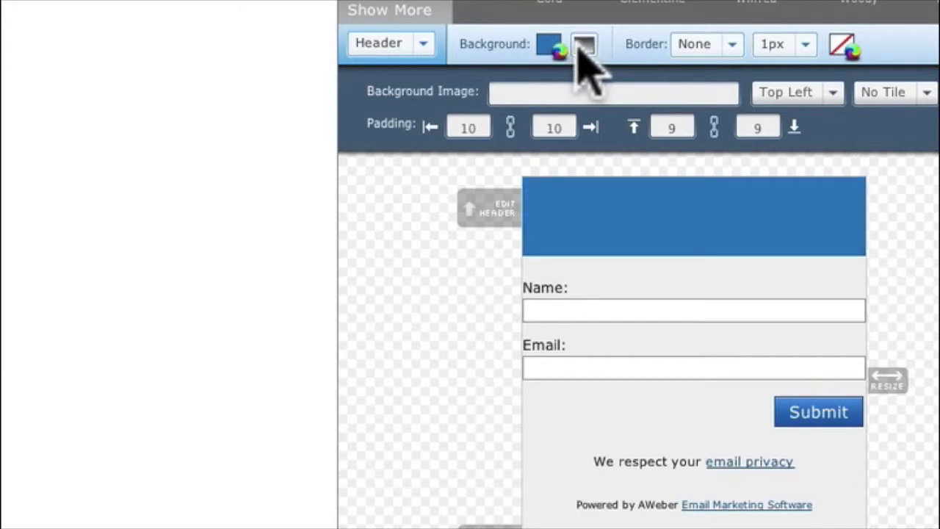
click(585, 46)
click(585, 45)
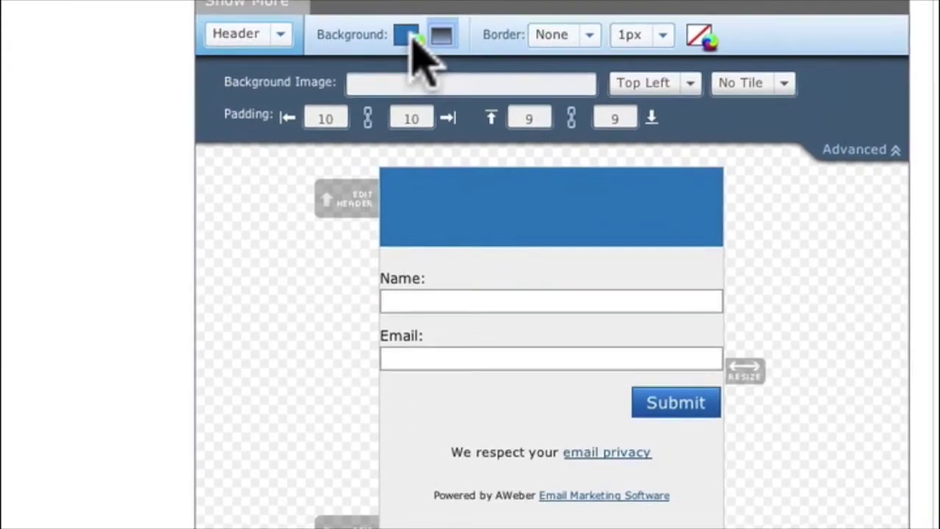
click(549, 46)
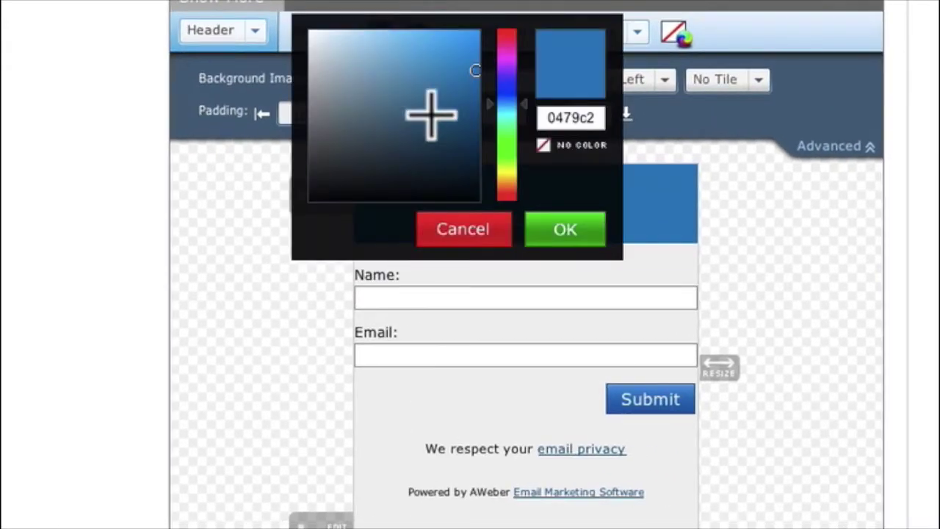
click(556, 146)
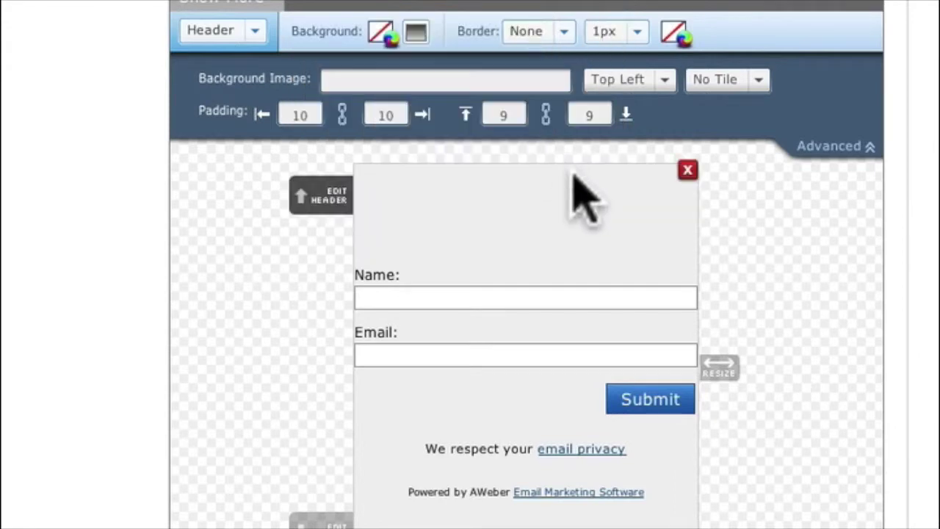
Step: Delete the header, the footer and the "Powered by AWeber" line from the form
click(688, 171)
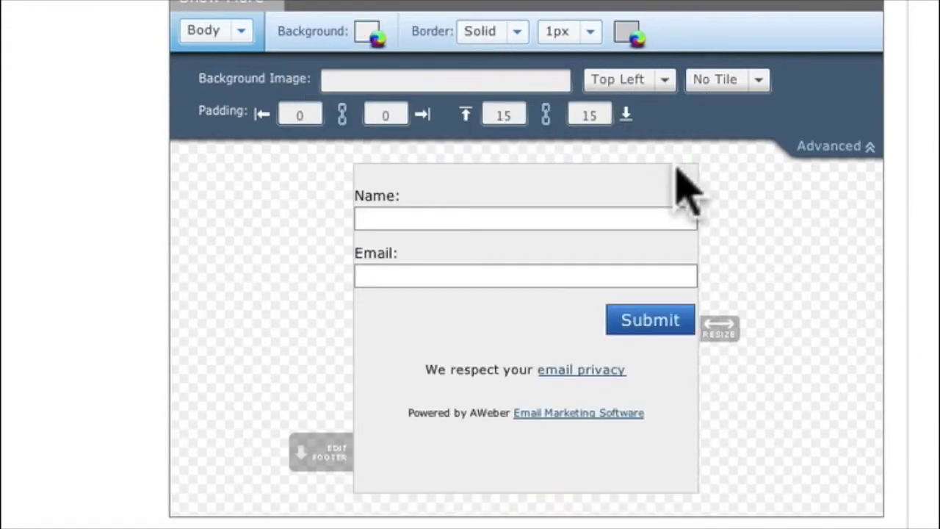
mouse_move(680, 491)
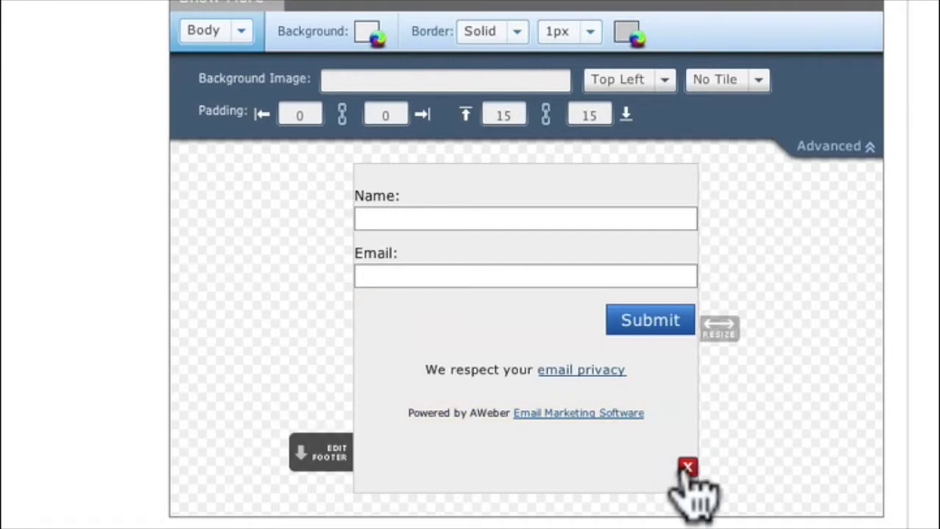
click(687, 468)
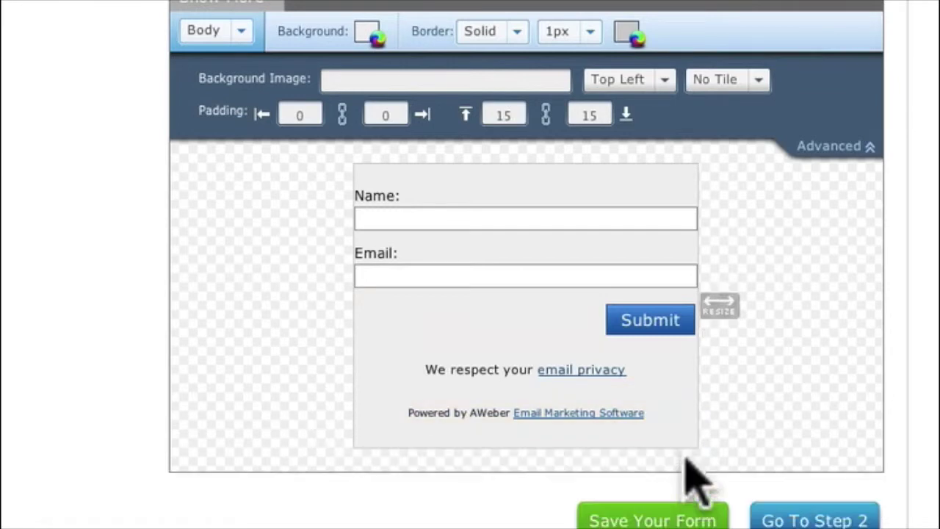
mouse_move(677, 430)
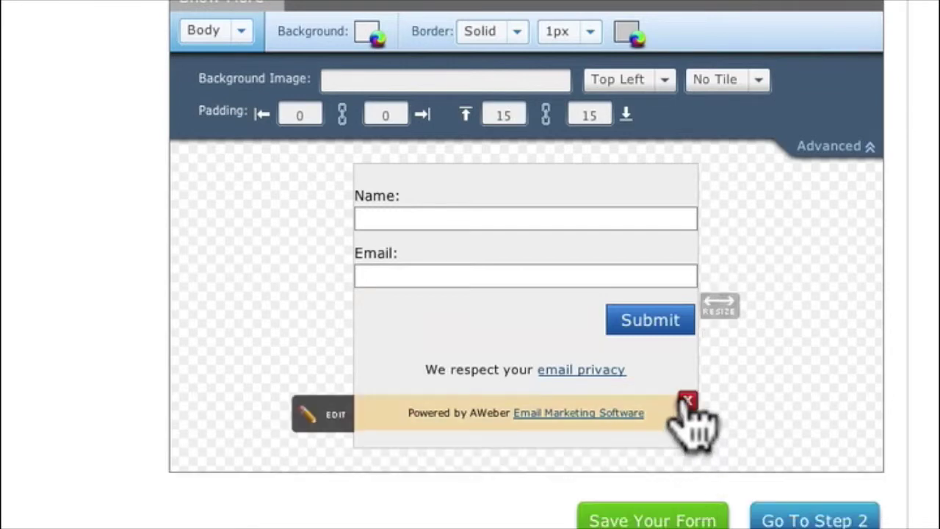
click(688, 402)
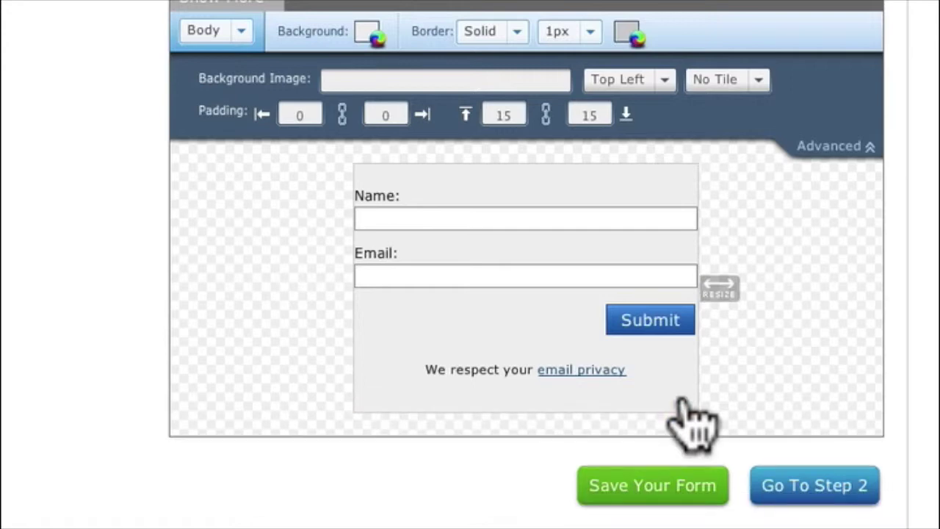
Step: Set both the border color and the background color of the form body to no color
mouse_move(612, 382)
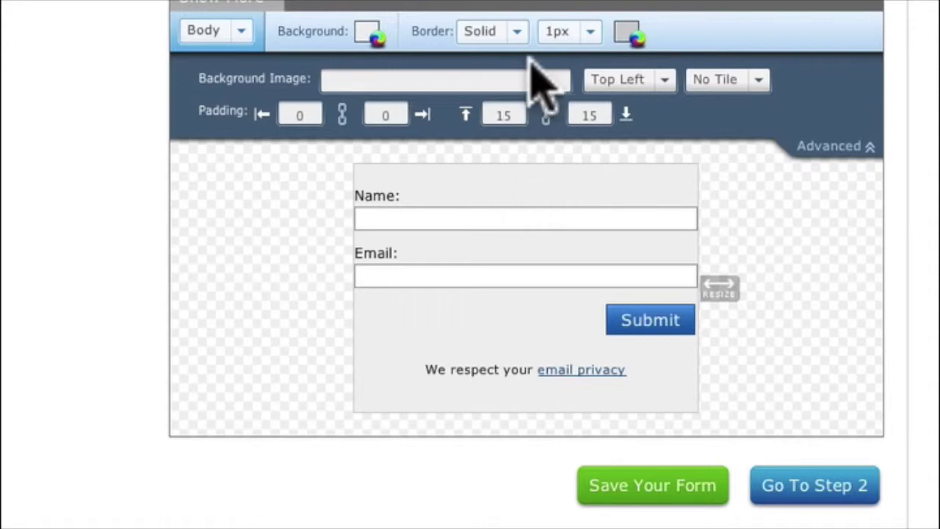
click(627, 35)
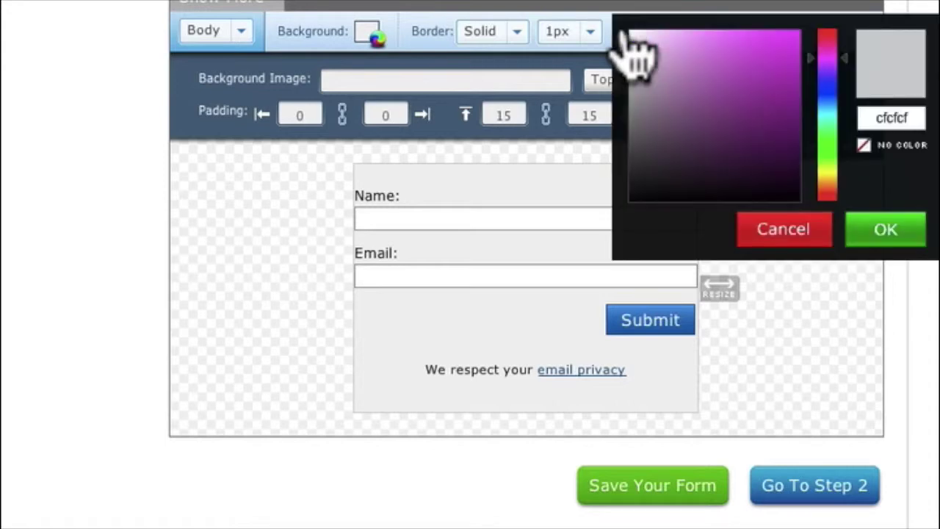
click(865, 148)
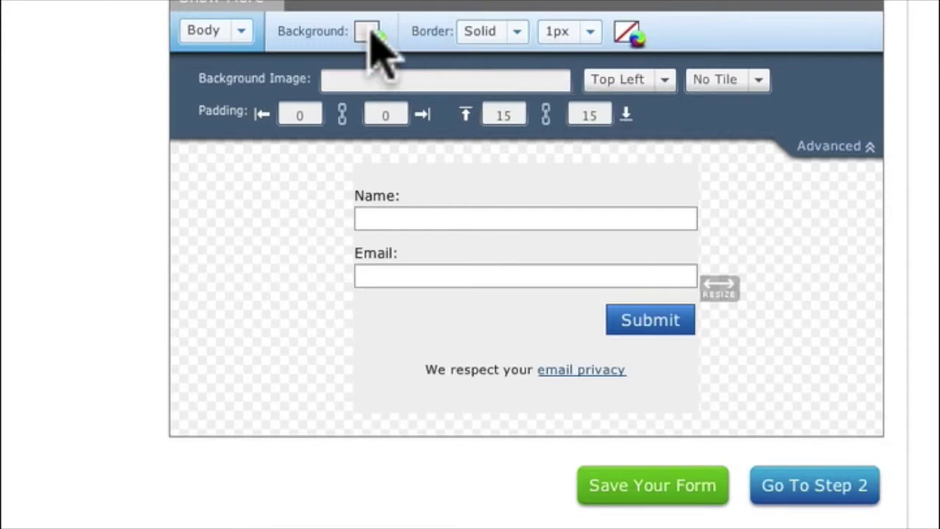
click(370, 34)
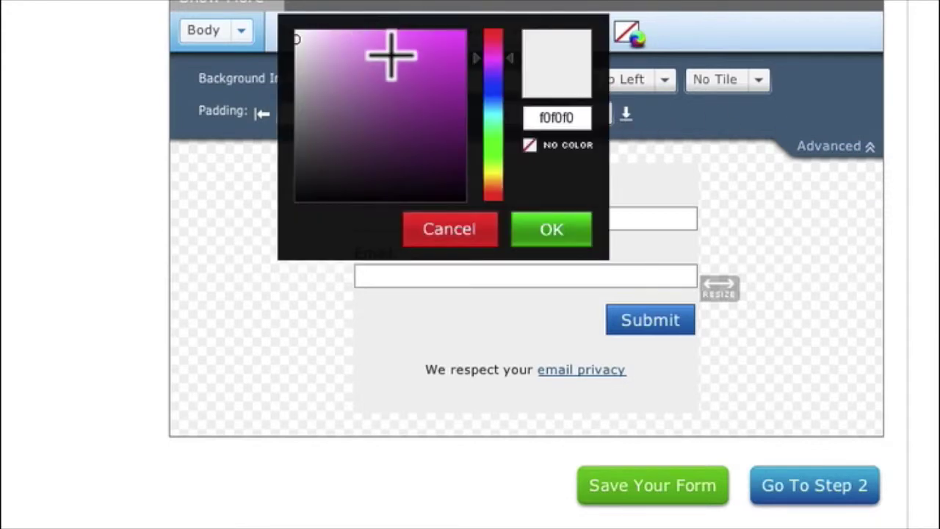
click(530, 143)
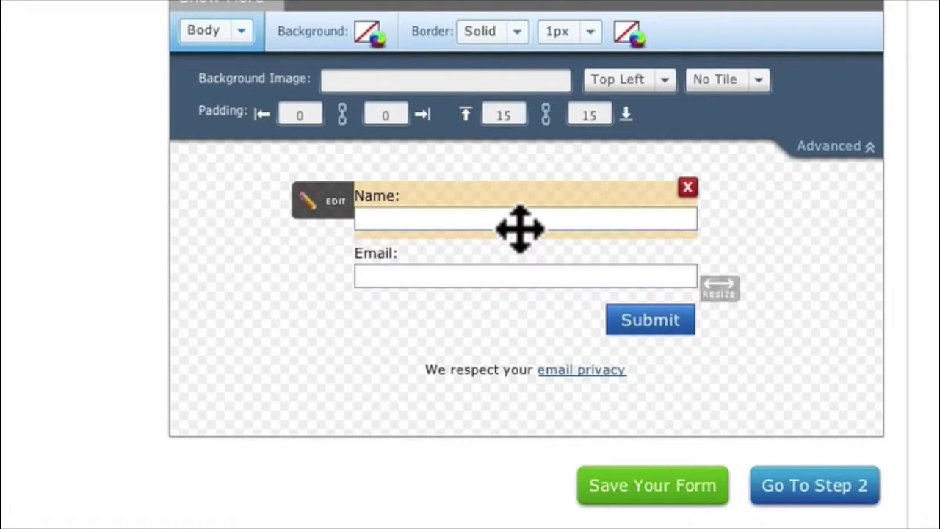
Step: Set the font size of the form's input fields to 24px
click(245, 35)
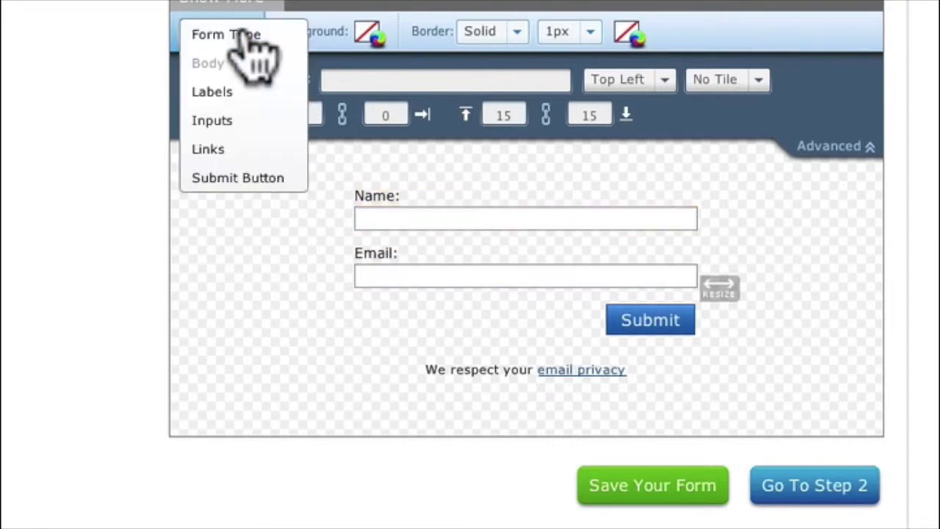
click(211, 121)
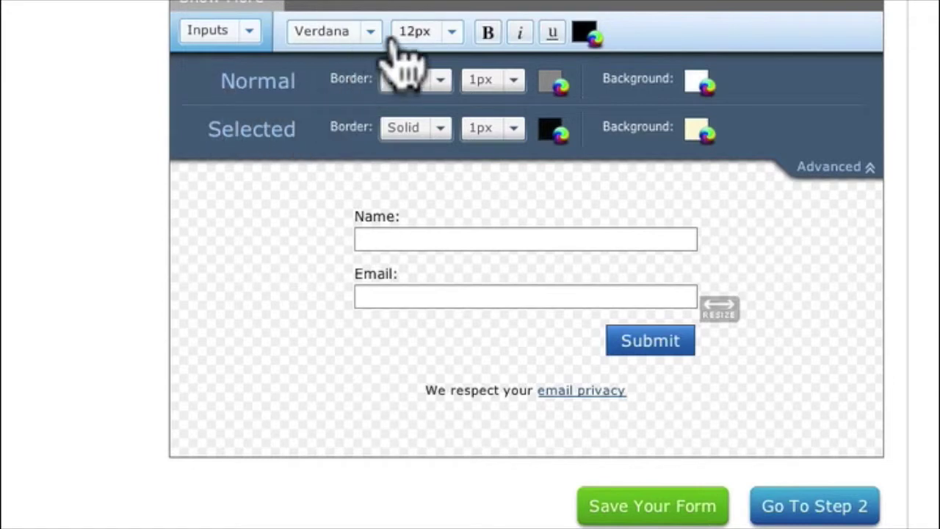
click(447, 34)
click(441, 328)
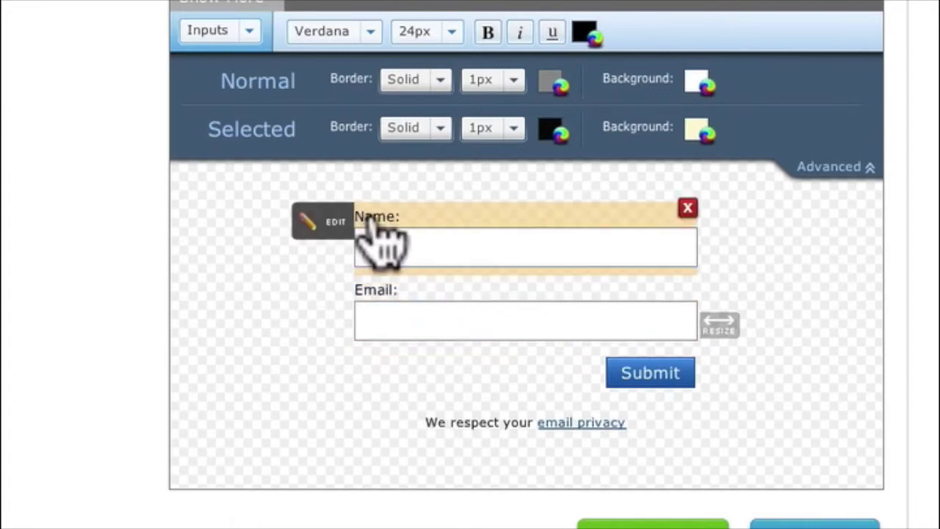
Step: Set the font size of the form's Name and Email labels to 18px
click(247, 32)
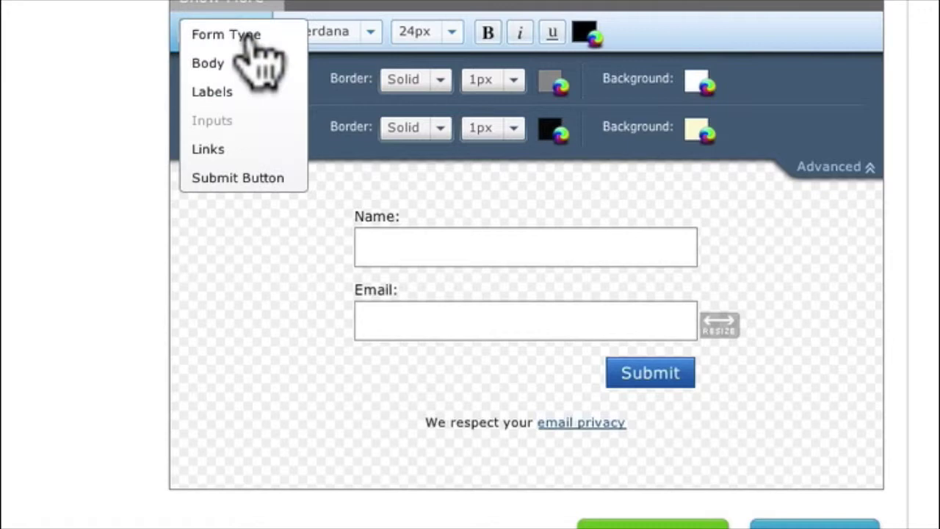
click(213, 91)
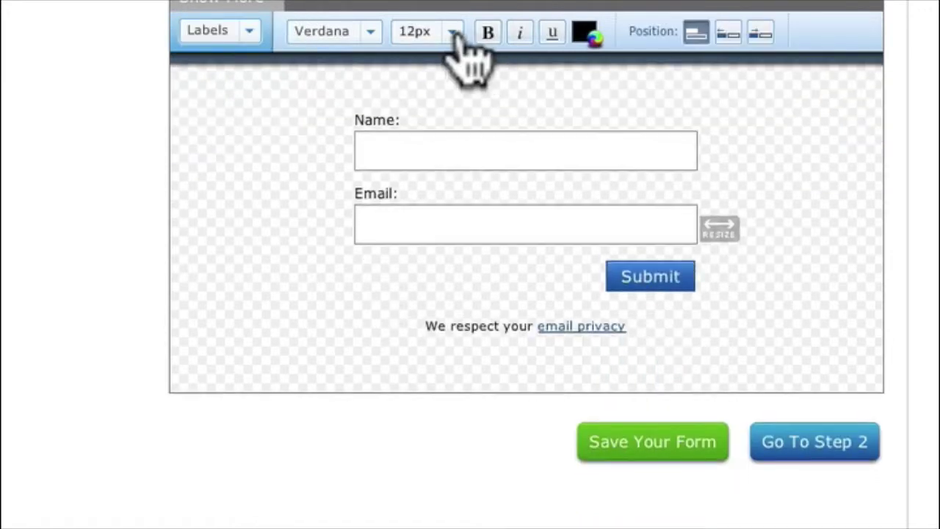
click(456, 35)
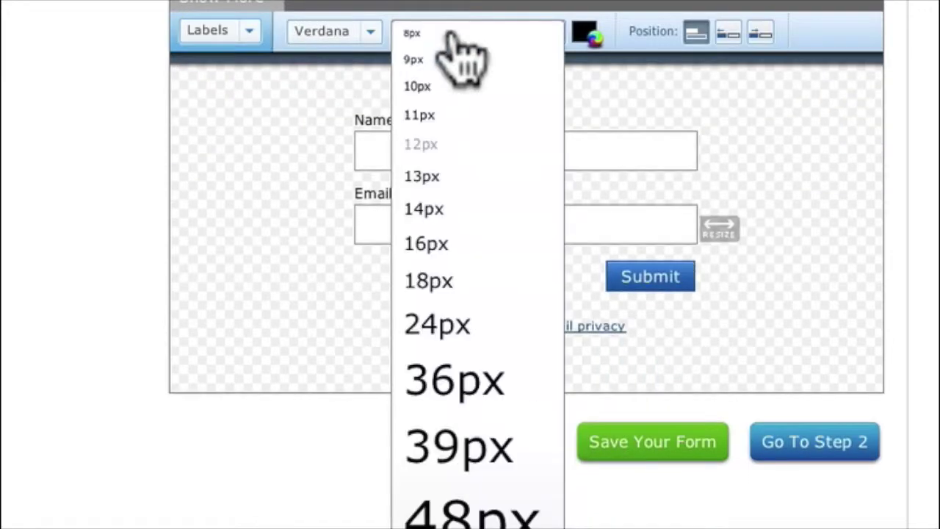
click(433, 281)
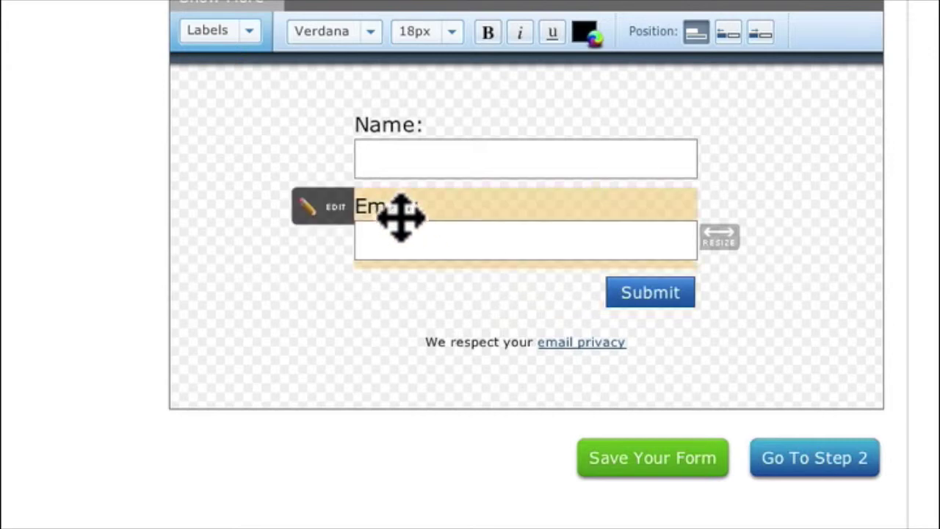
click(248, 33)
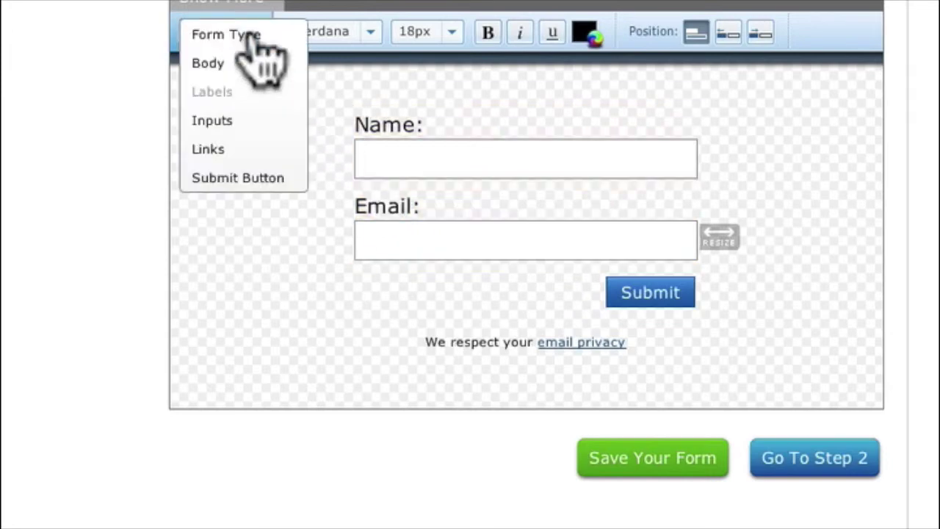
click(237, 178)
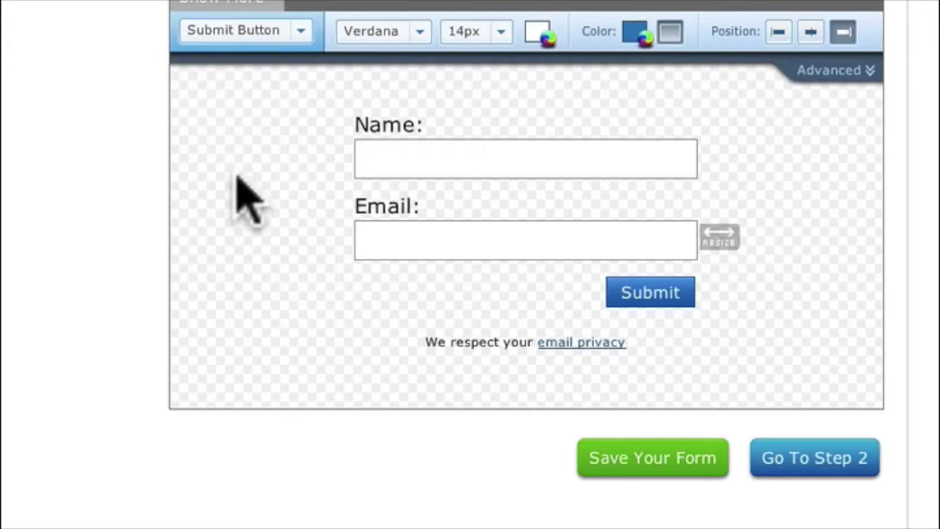
click(828, 73)
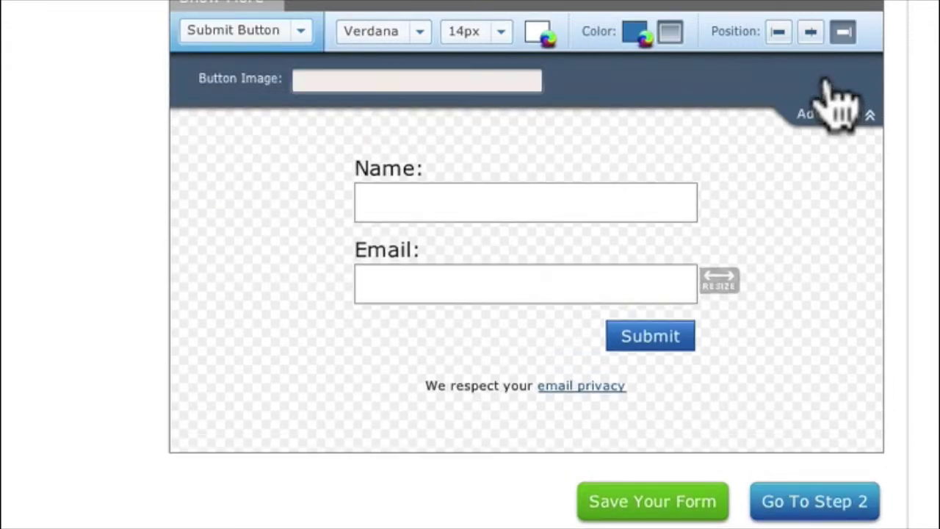
click(347, 83)
drag(338, 83, 294, 83)
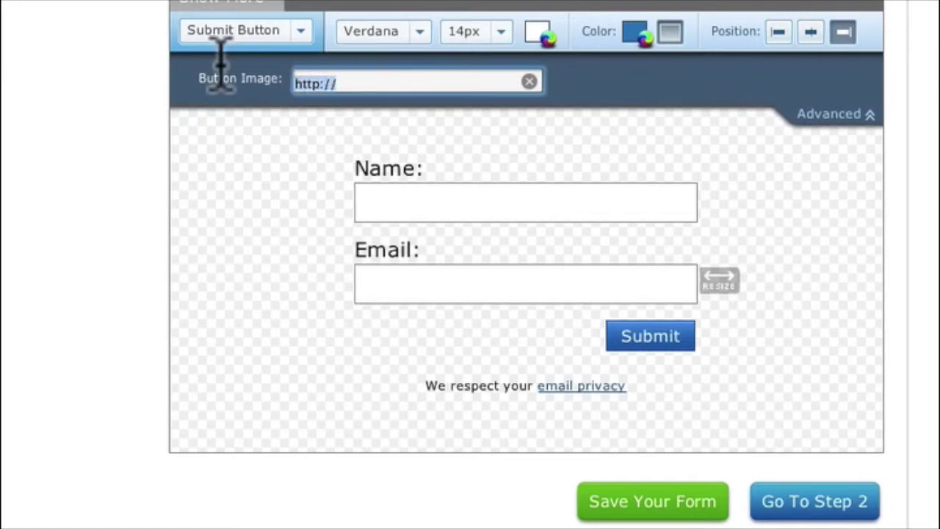
text(http://ihelpmusicians.com/wp-content/uploads/2013/07/free-download-300-red.jpg)
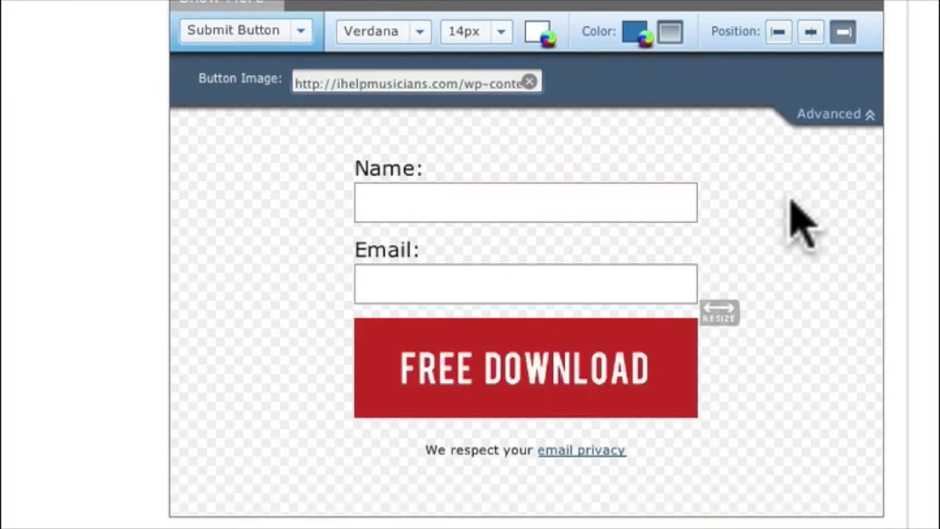
mouse_move(487, 399)
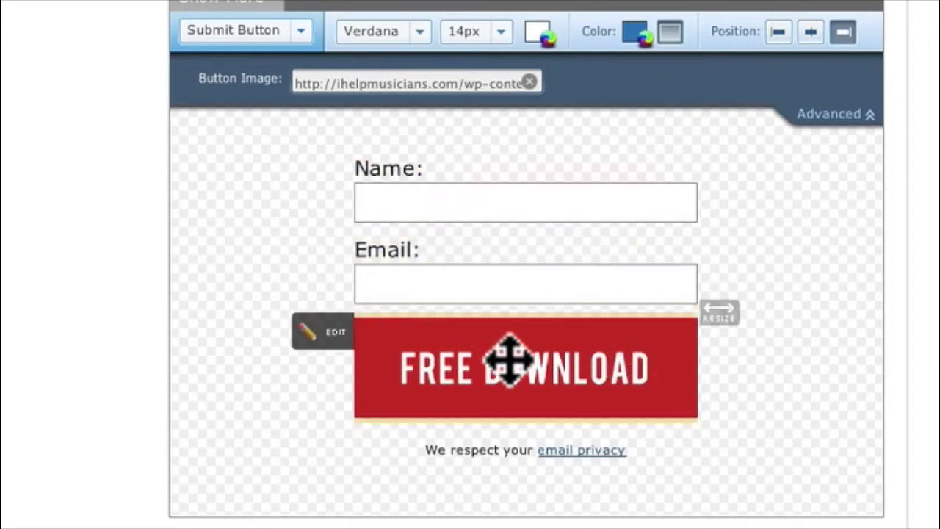
Step: Save the form design and proceed to the form's Settings step
scroll(519, 360, down, 2)
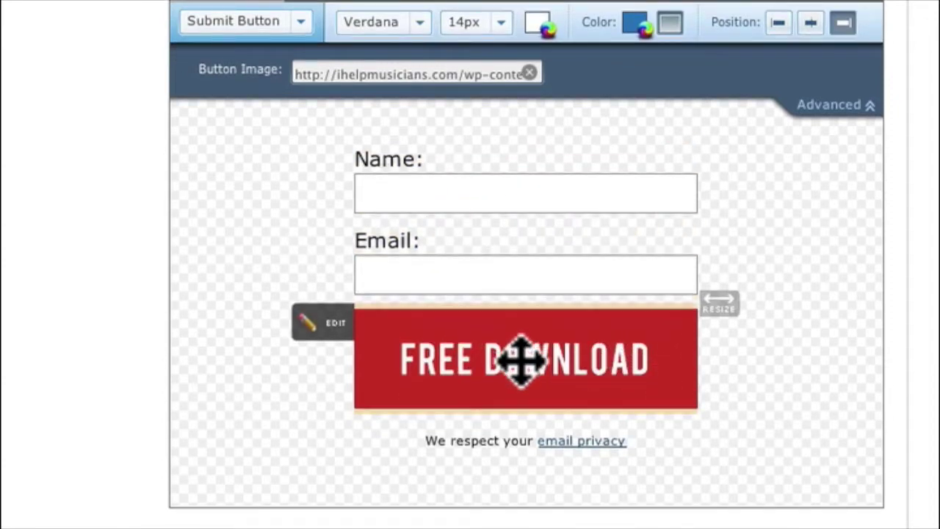
scroll(519, 360, down, 3)
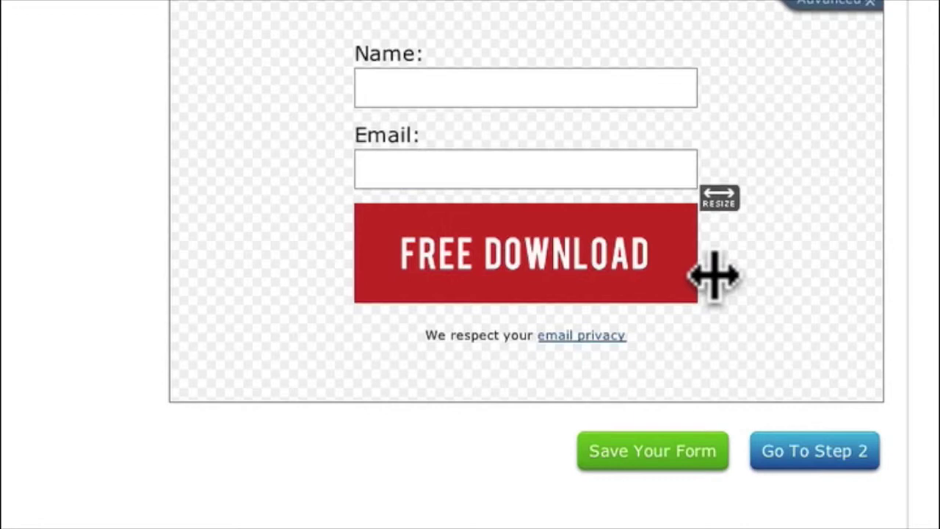
click(649, 455)
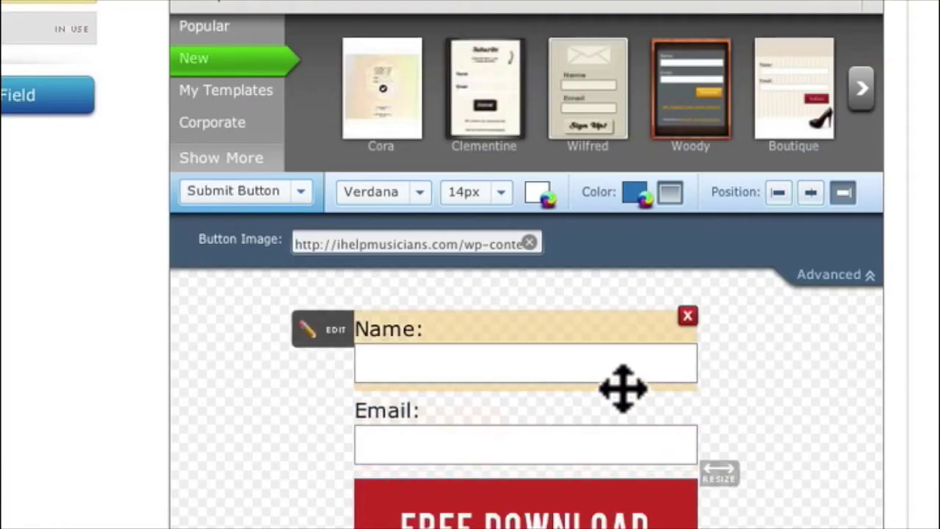
scroll(598, 157, down, 10)
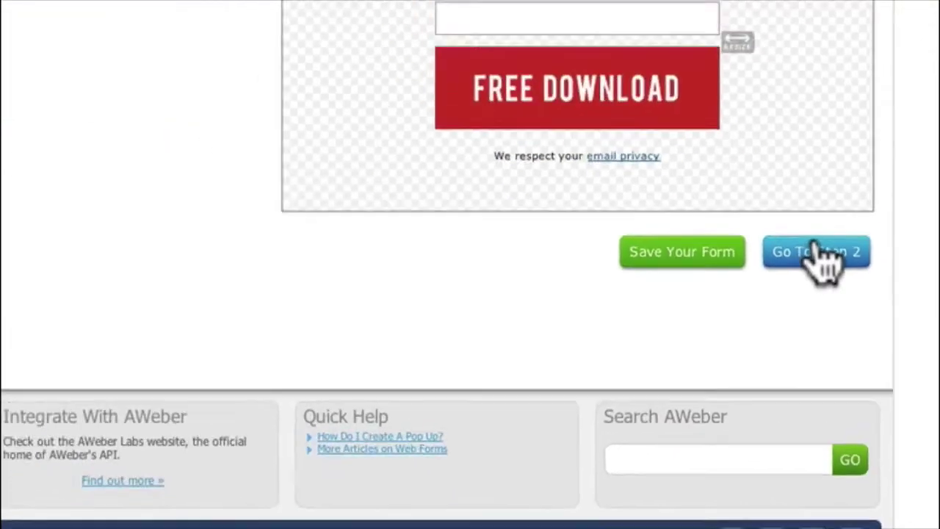
click(819, 253)
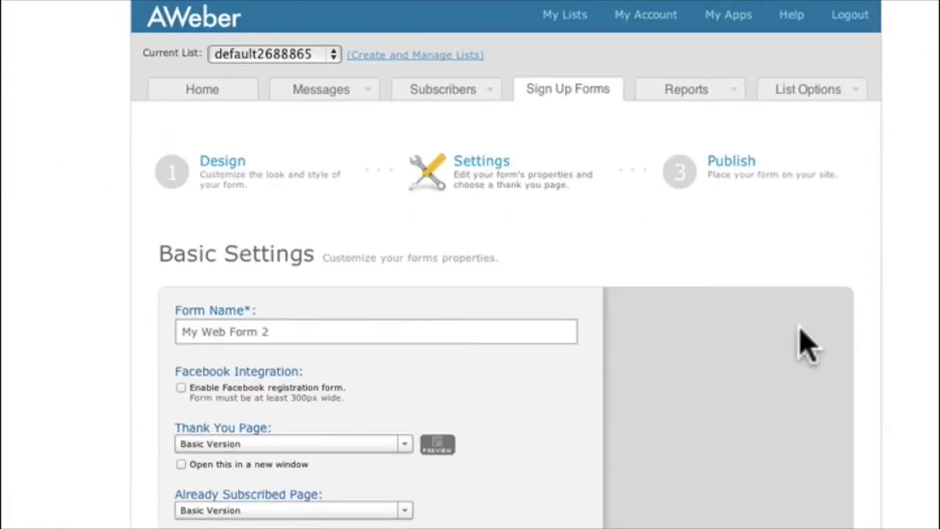
Step: Name the form "08-04-13 - Main Website Sidebar" and save its basic settings
scroll(753, 378, down, 1)
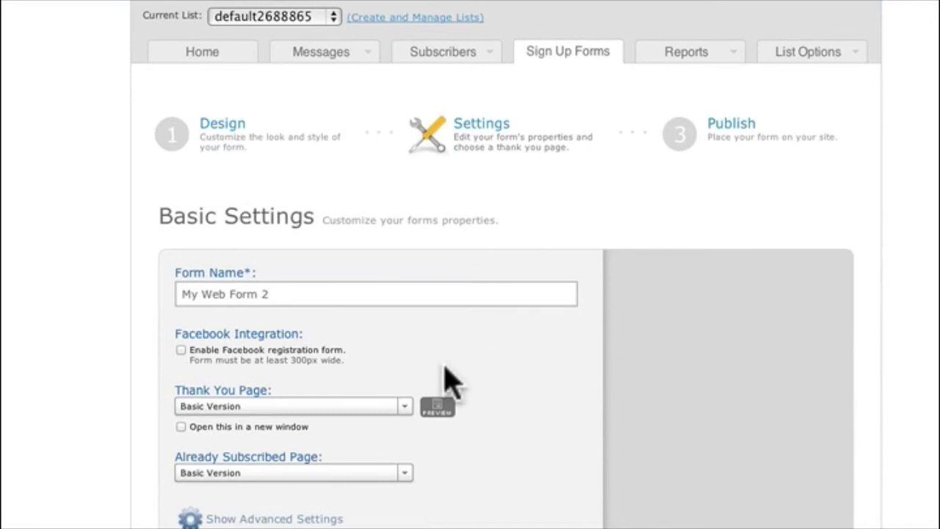
click(317, 299)
drag(317, 300, 160, 289)
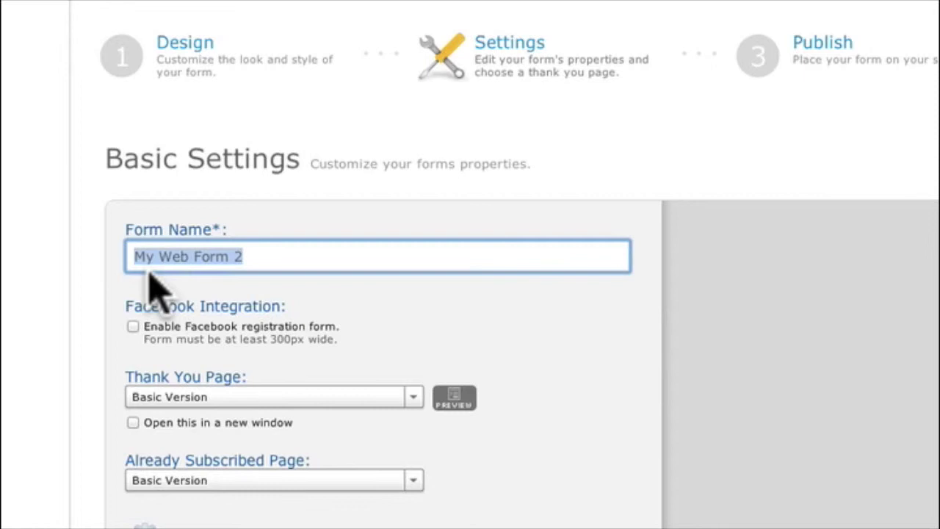
text(0)
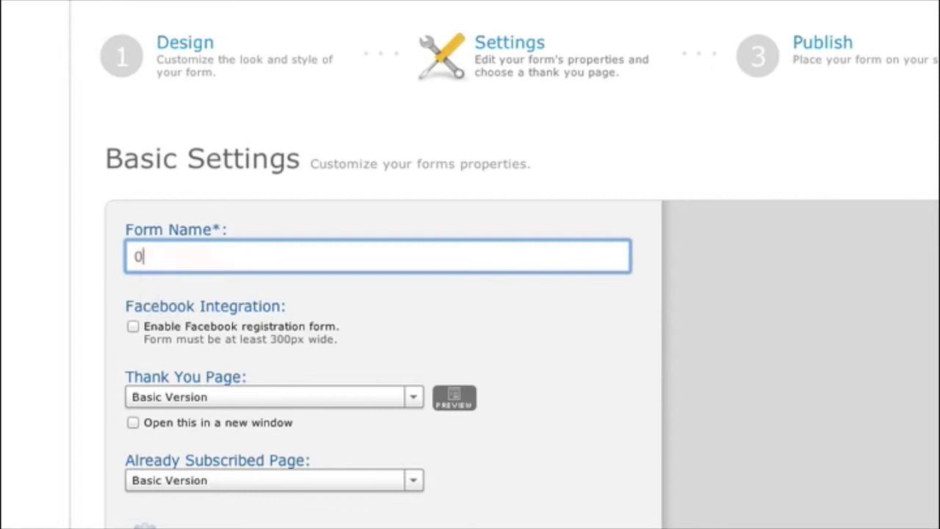
text(8-04-13)
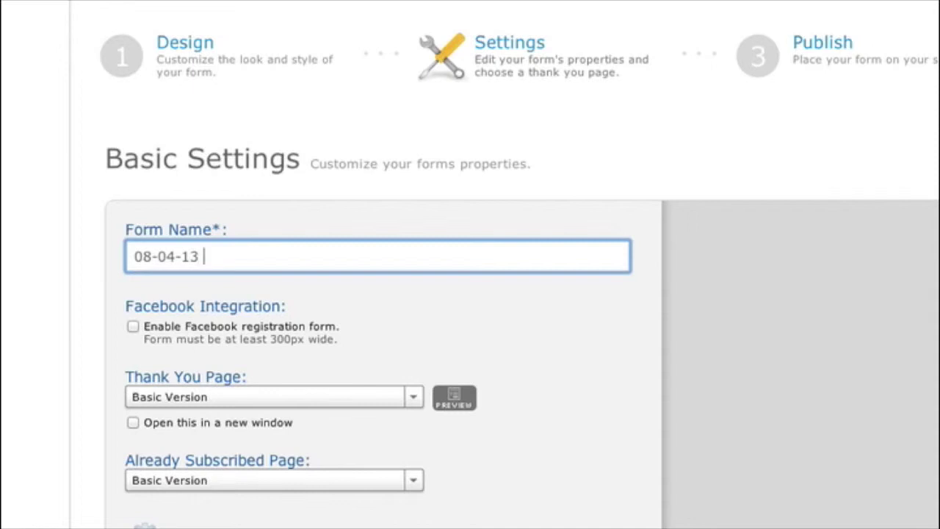
text( - Main Website Sidebar)
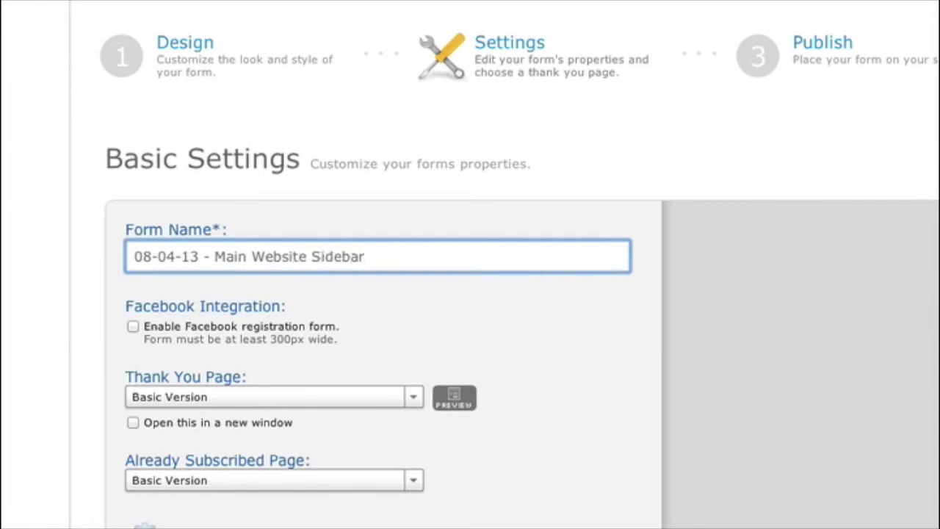
click(404, 336)
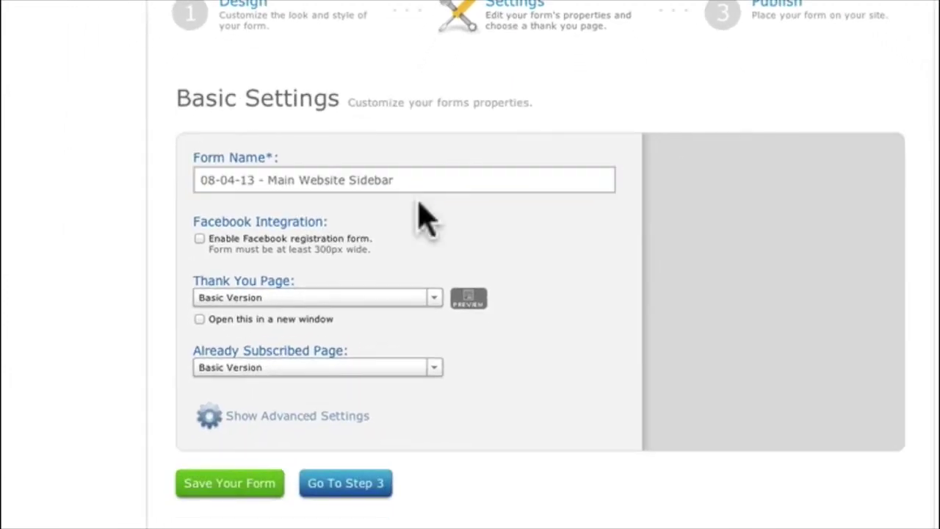
click(220, 486)
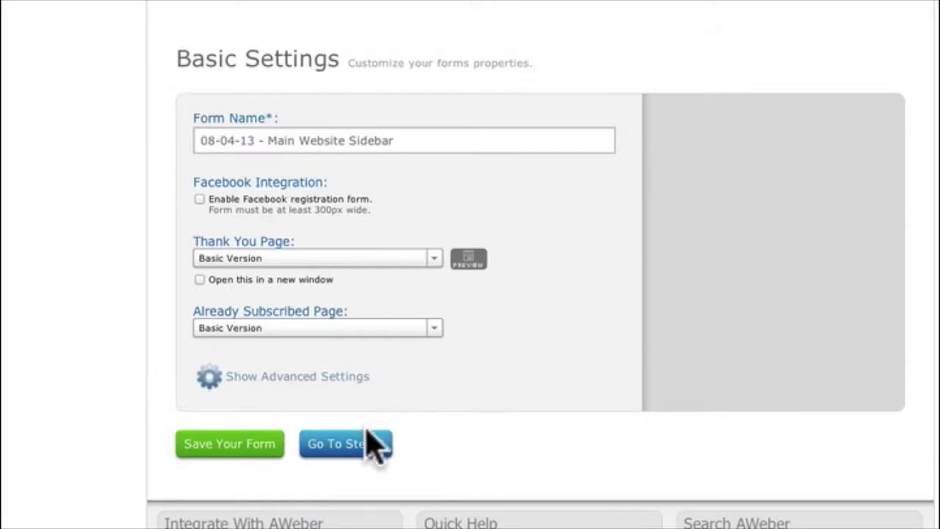
Step: Proceed to publishing, choose to install the form yourself, and select the entire JavaScript snippet
click(357, 451)
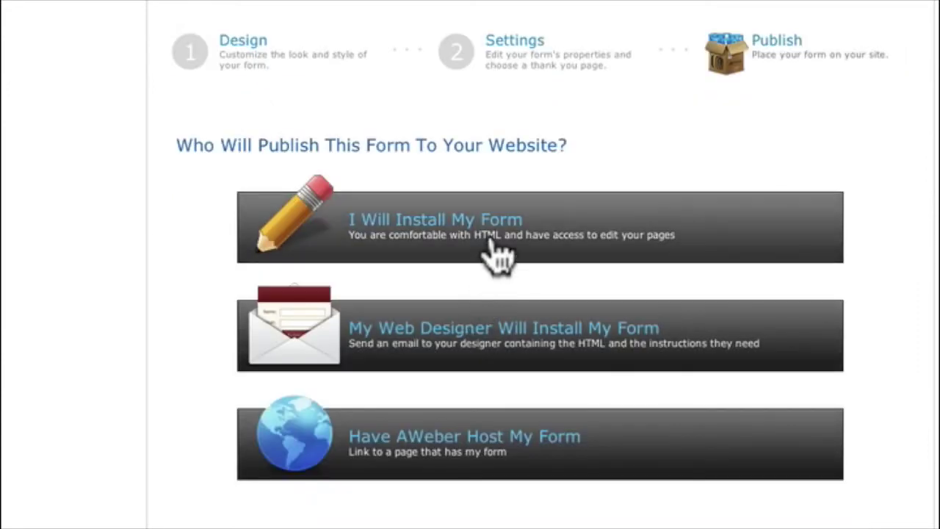
click(498, 257)
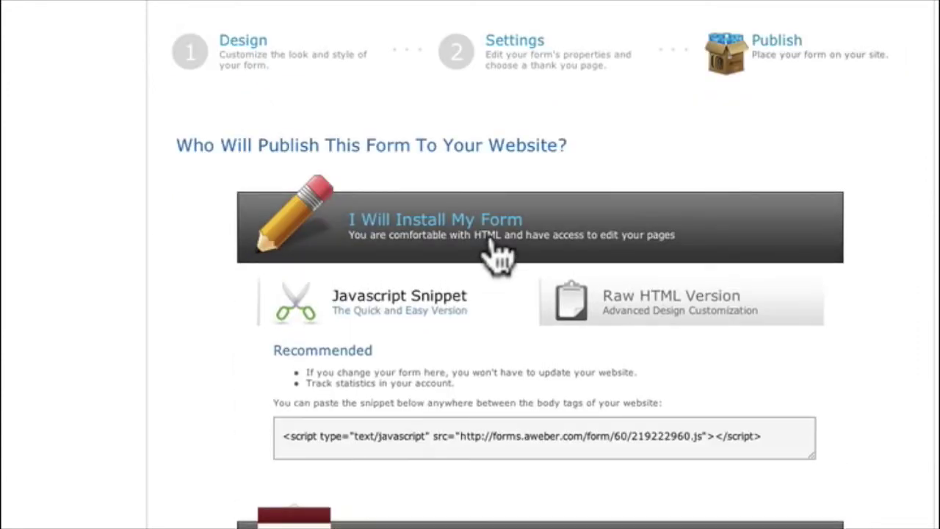
scroll(484, 241, down, 2)
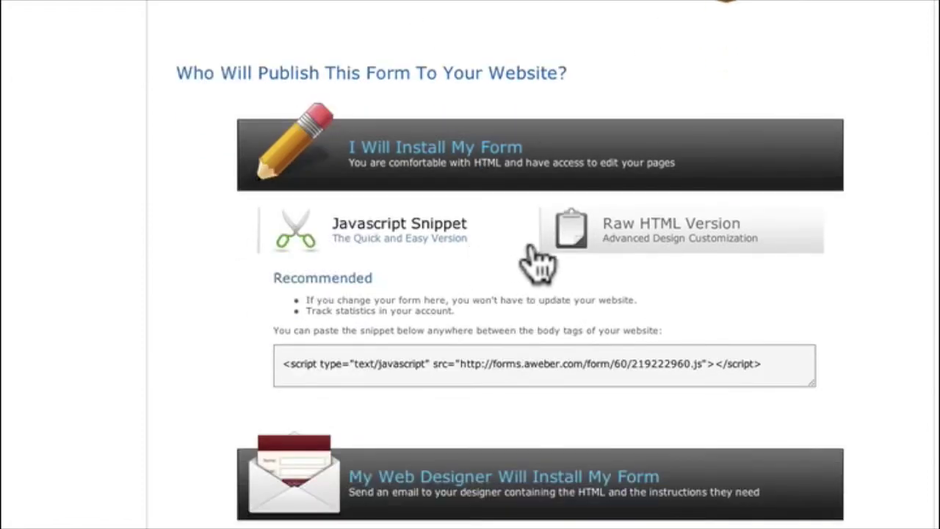
drag(779, 382, 544, 380)
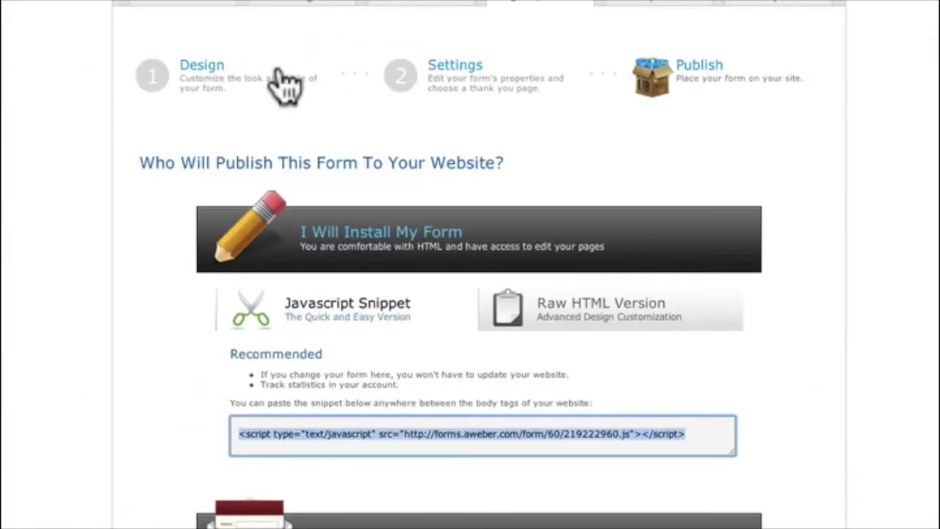
Step: Go back to the Design step and review the form's layout and button image
click(262, 71)
scroll(300, 143, down, 3)
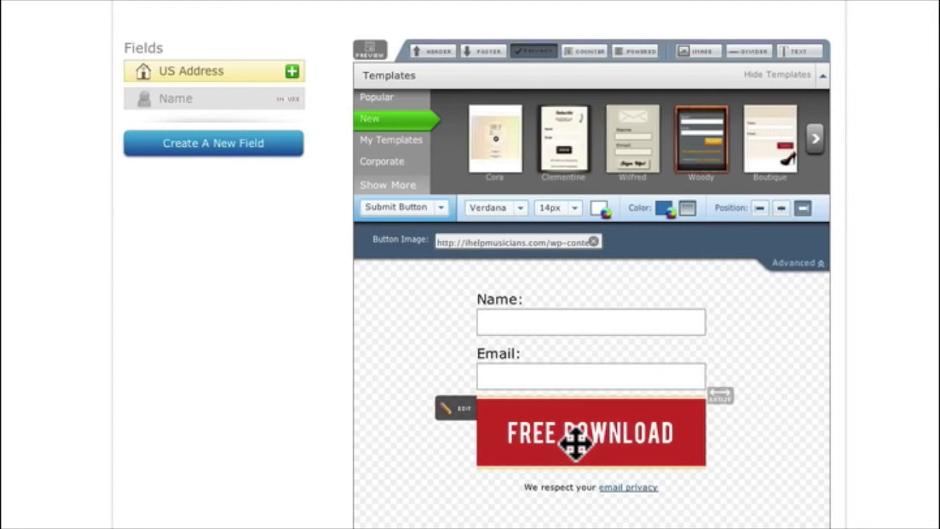
scroll(577, 440, up, 3)
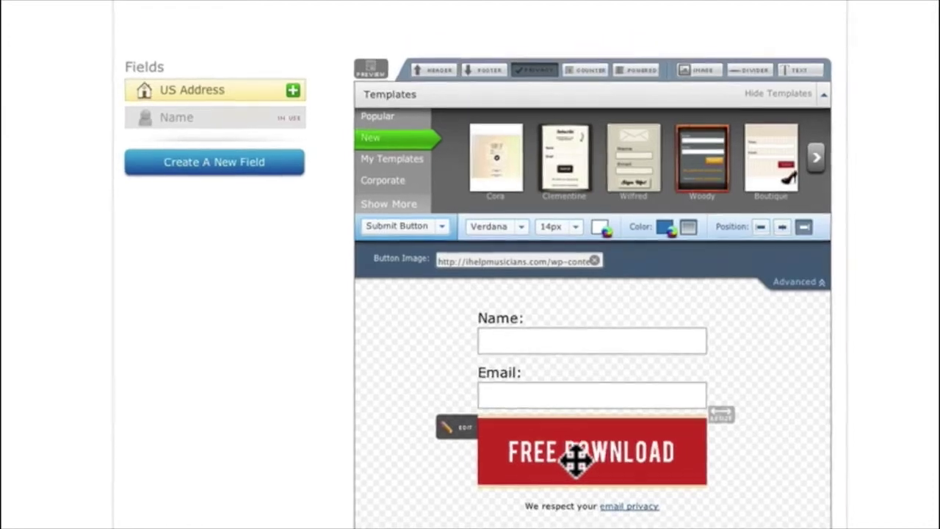
Step: Return to the Publish step and select the full JavaScript snippet code again
click(709, 42)
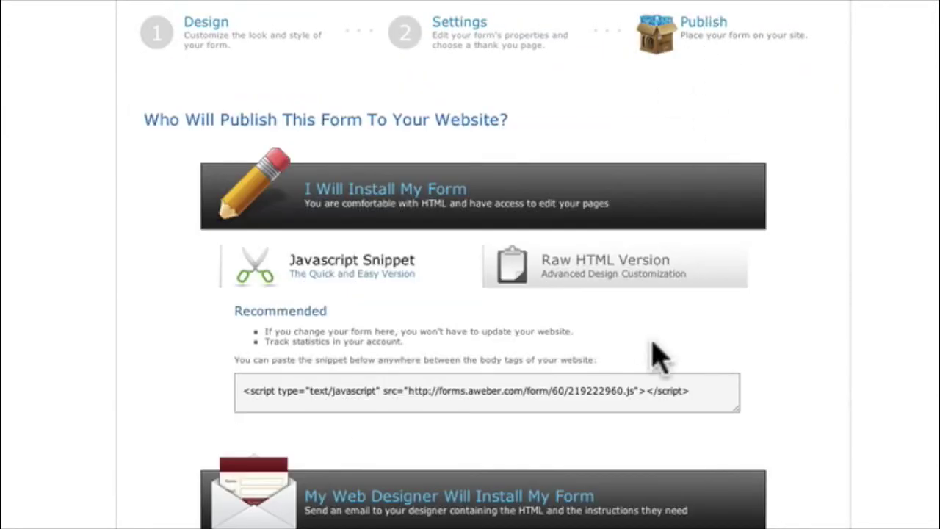
drag(727, 389, 248, 391)
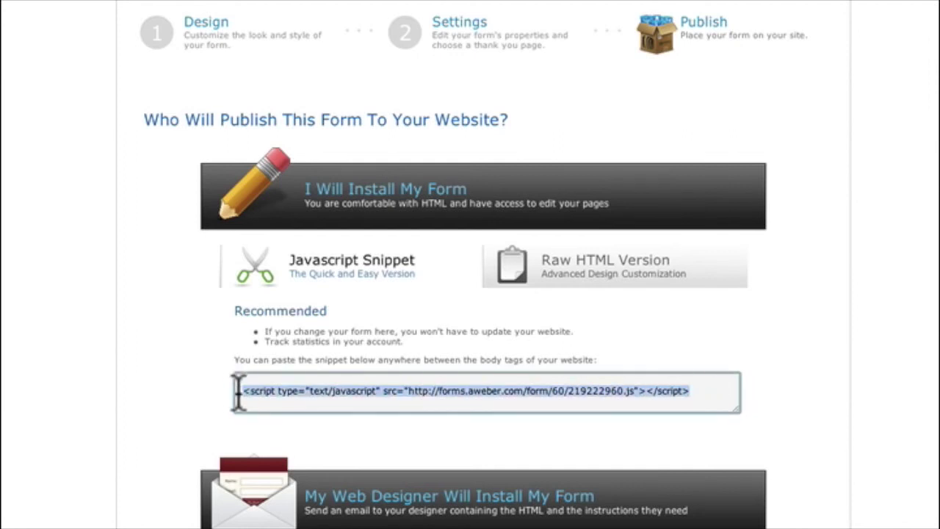